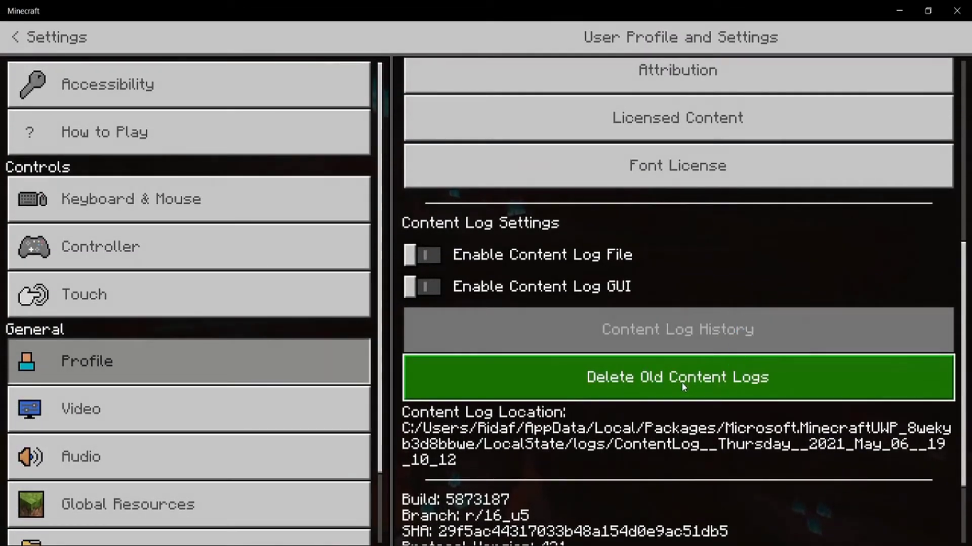
# Request deletion of Minecraft's old content log files, bringing up the confirmation prompt.
pyautogui.click(682, 383)
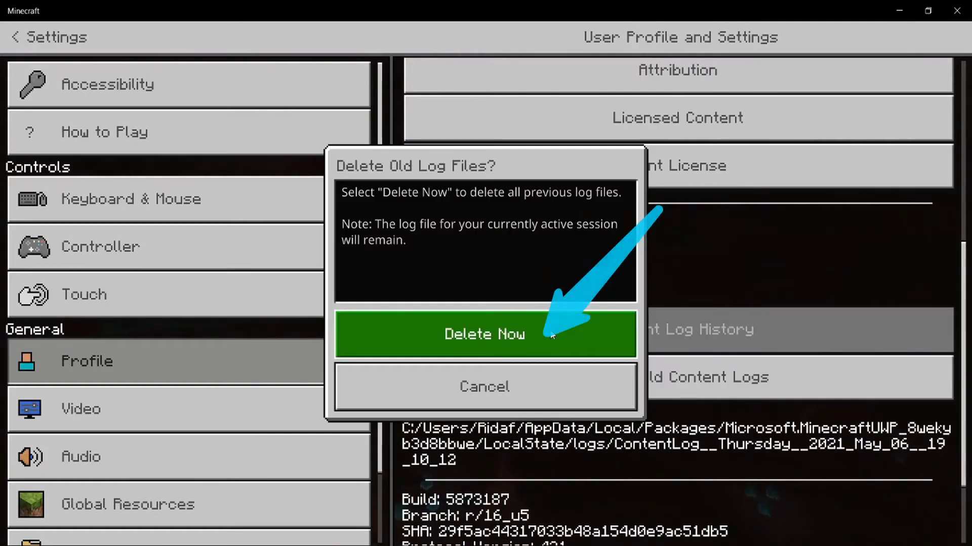